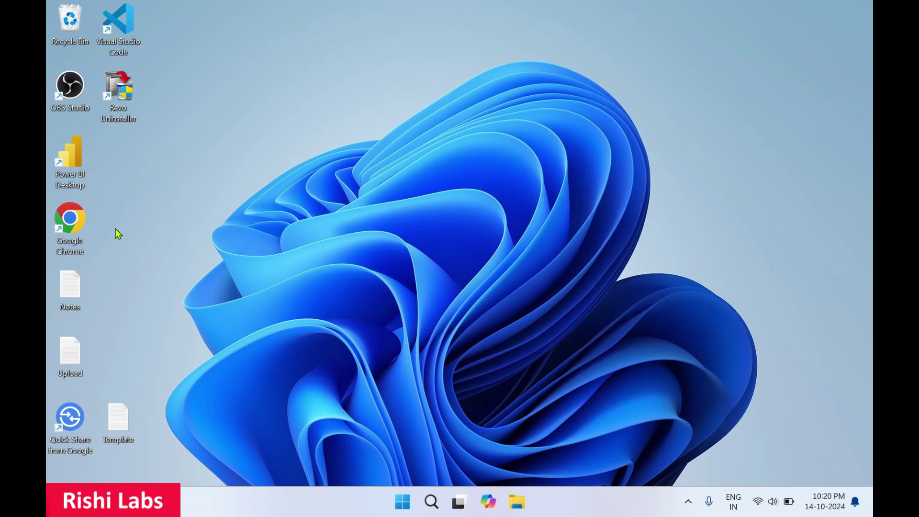
Search Google in Chrome for 'oracle virtualbox download' by picking the autocomplete suggestion
double_click(76, 229)
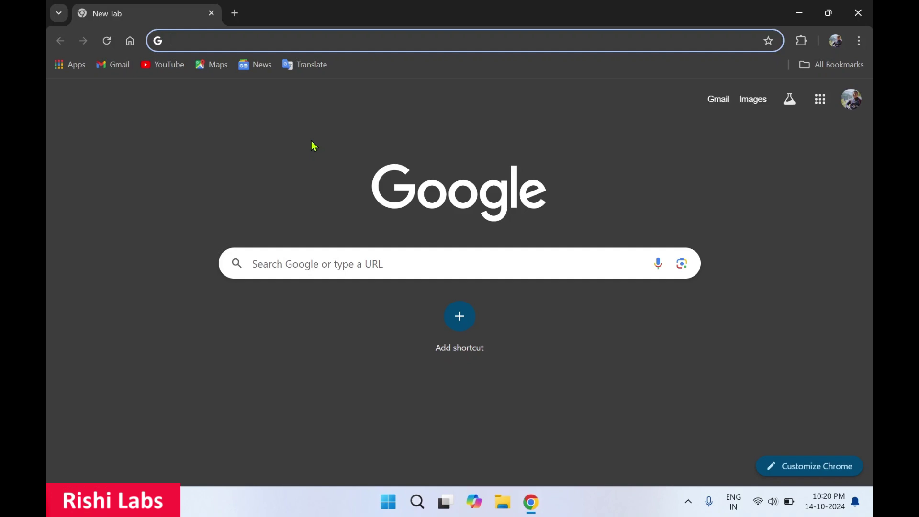
click(383, 35)
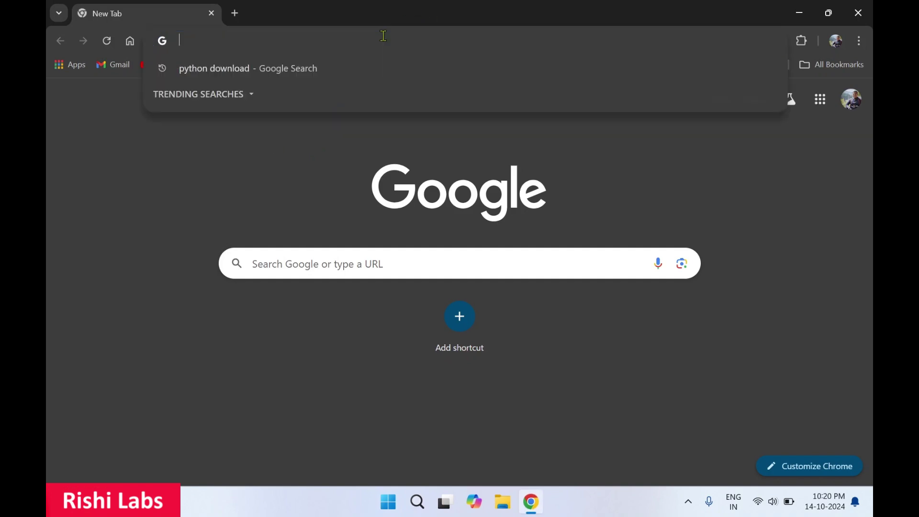
text(oracle)
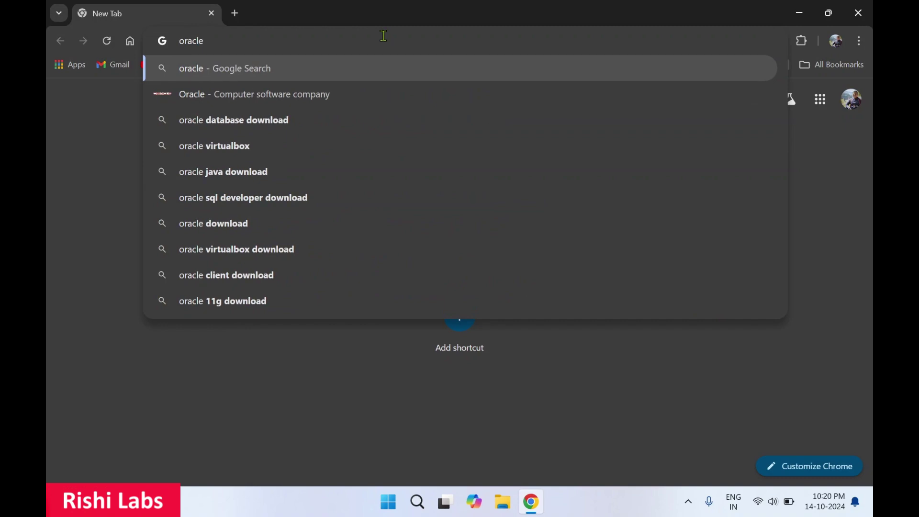
text( virtua)
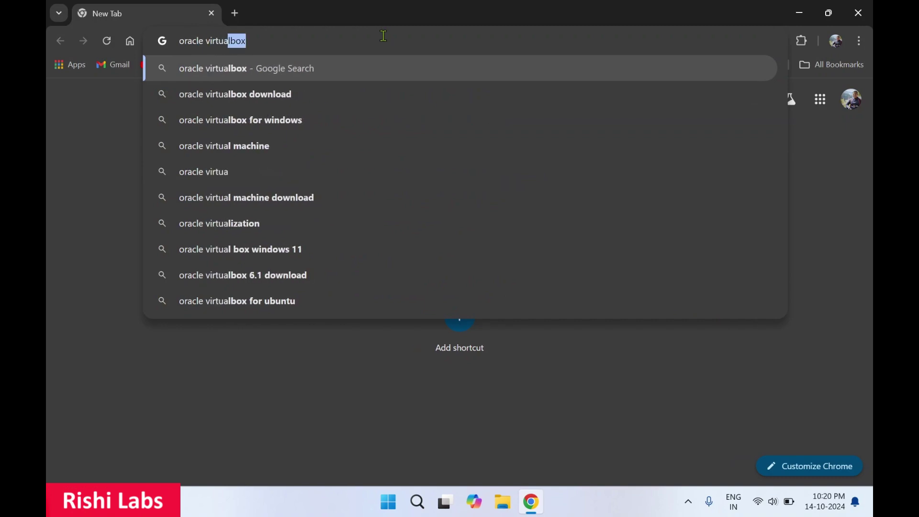
key(Down)
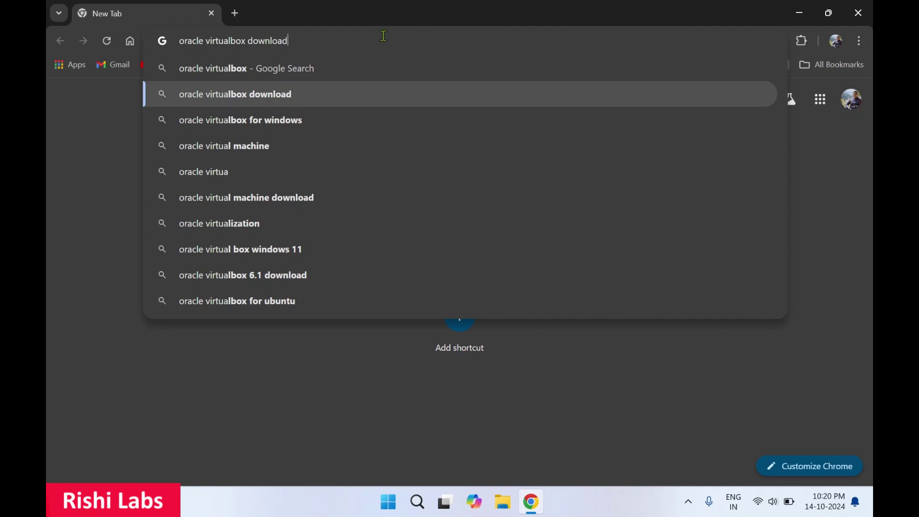
key(Return)
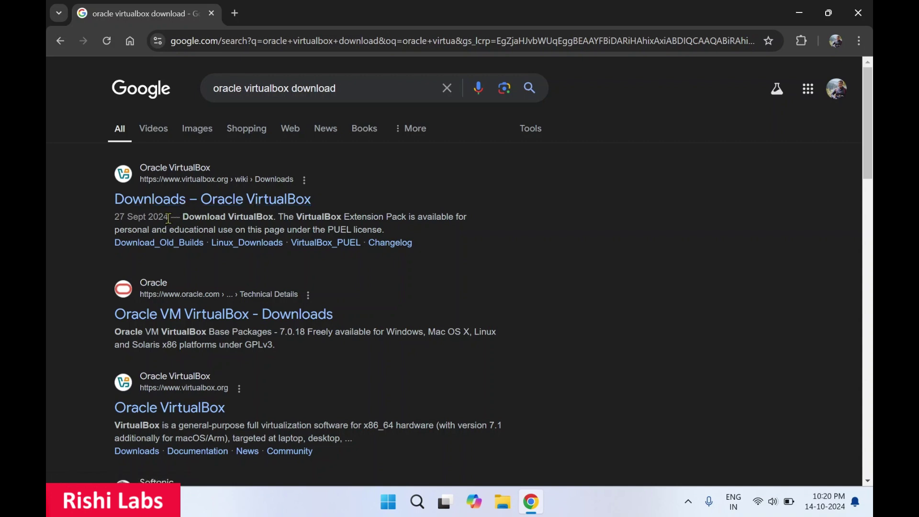
Open the official Downloads – Oracle VirtualBox page and download the Windows hosts package
click(212, 200)
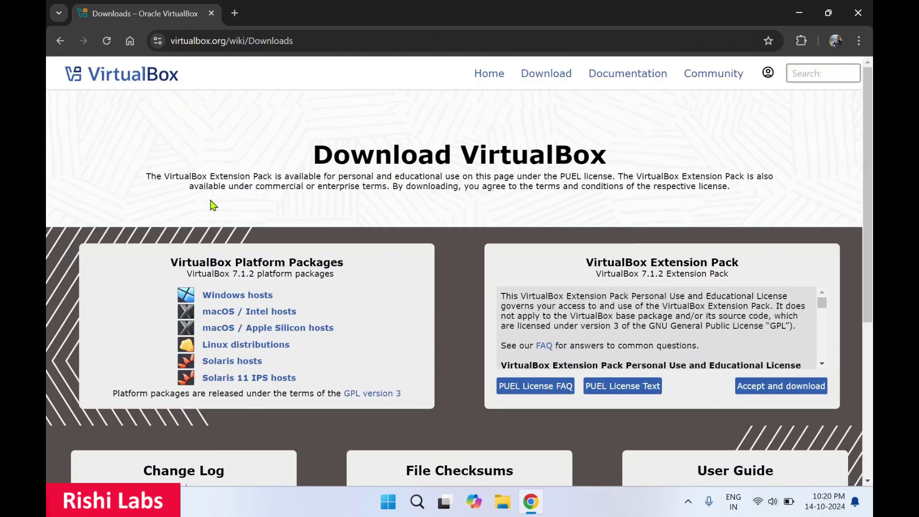
scroll(343, 209, down, 1)
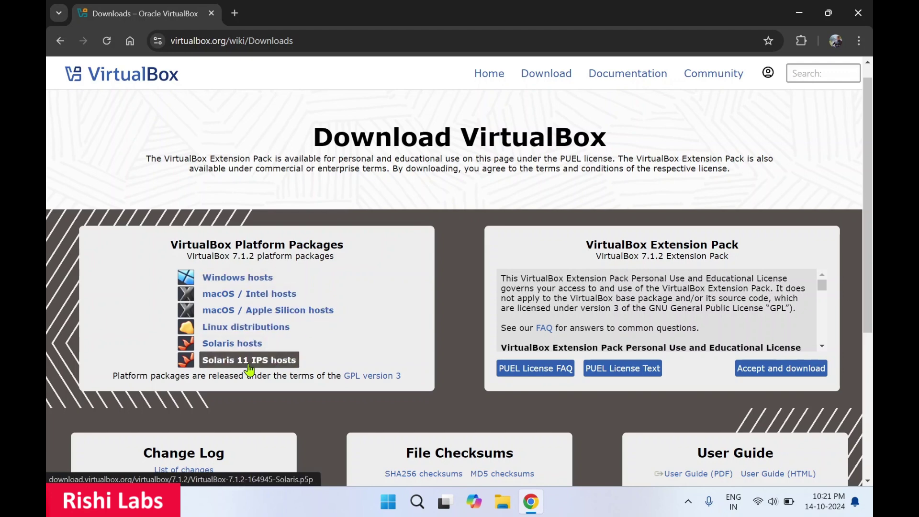
click(261, 282)
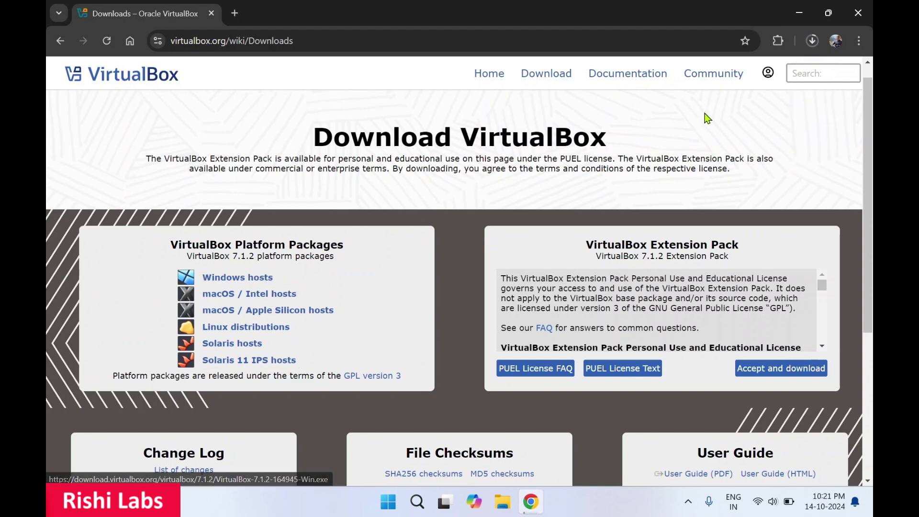
Launch the finished VirtualBox 7.1.2 installer from Chrome's download history
click(813, 42)
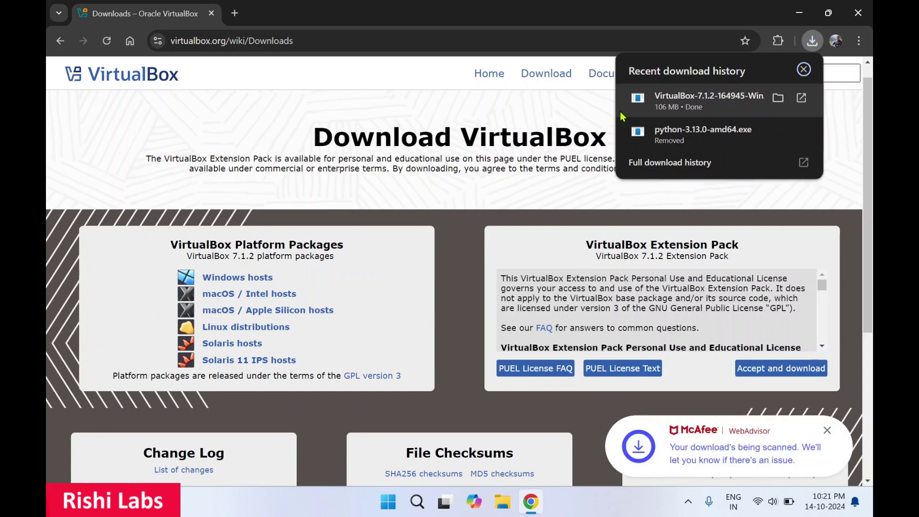
click(803, 99)
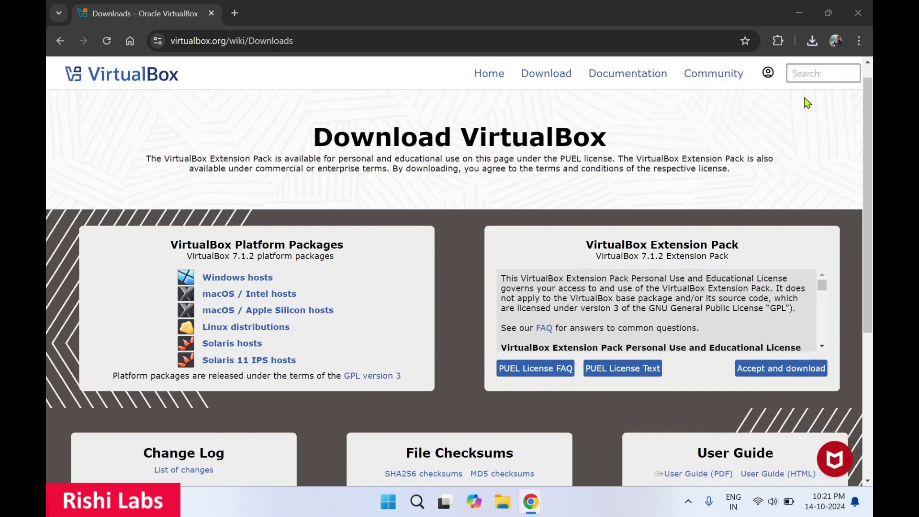
click(654, 122)
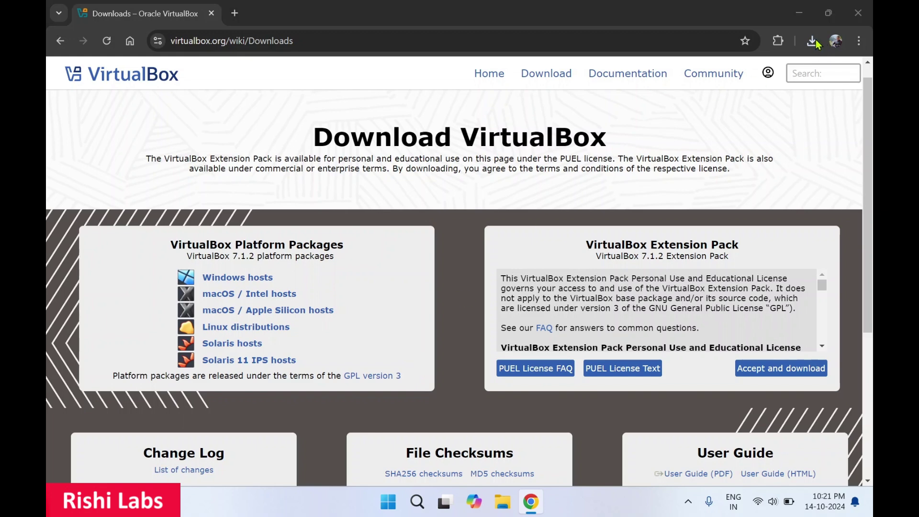
Close Chrome and accept the VirtualBox license agreement in the Setup Wizard
click(859, 13)
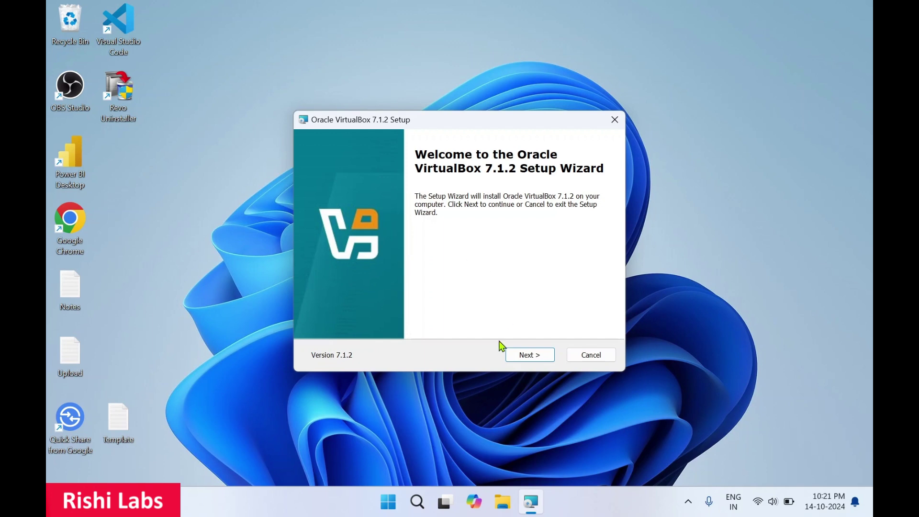
click(533, 357)
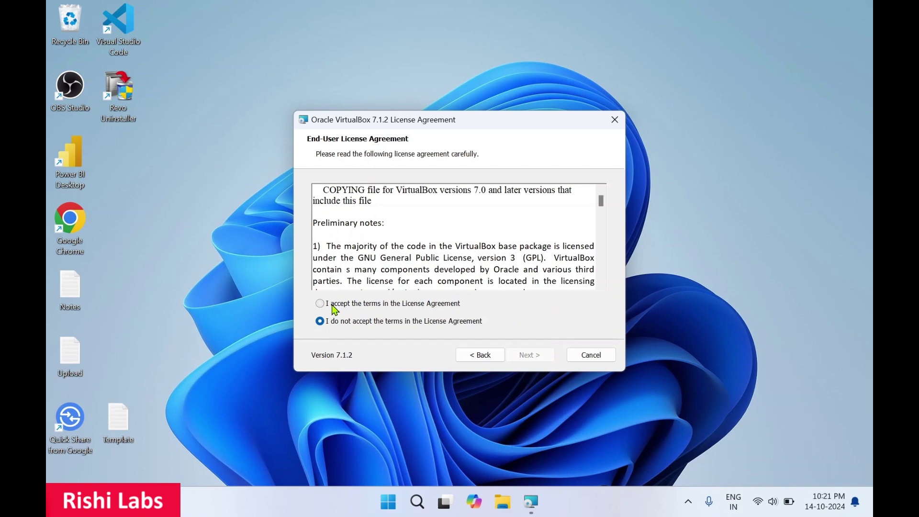
click(334, 307)
click(533, 357)
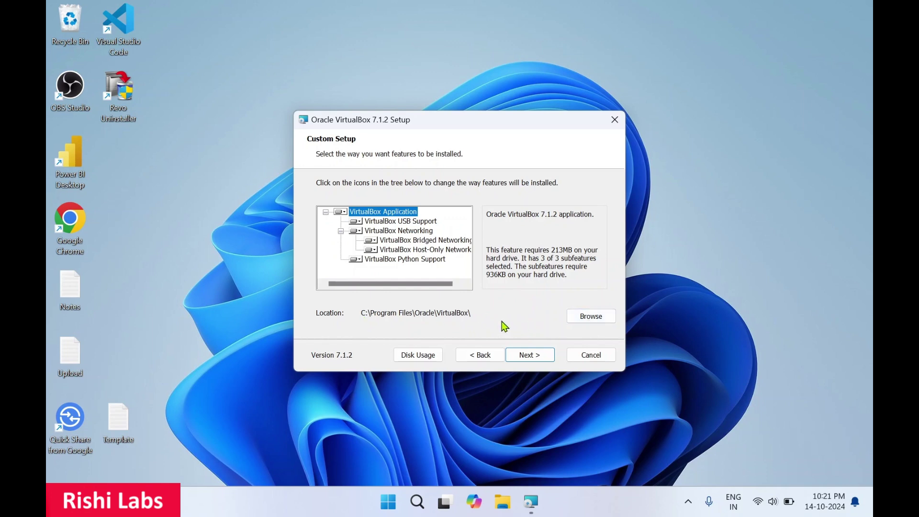
Keep the default Custom Setup features and accept the network reset and missing Python warnings
click(530, 355)
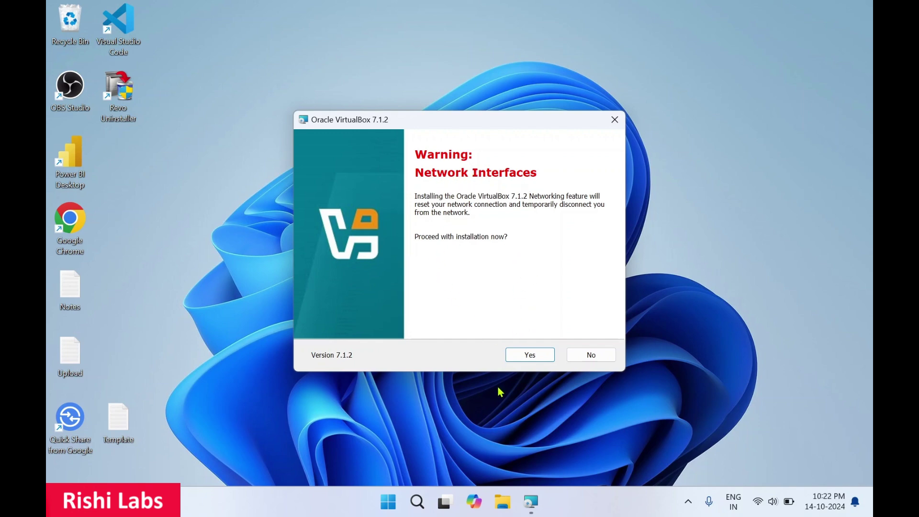
click(536, 356)
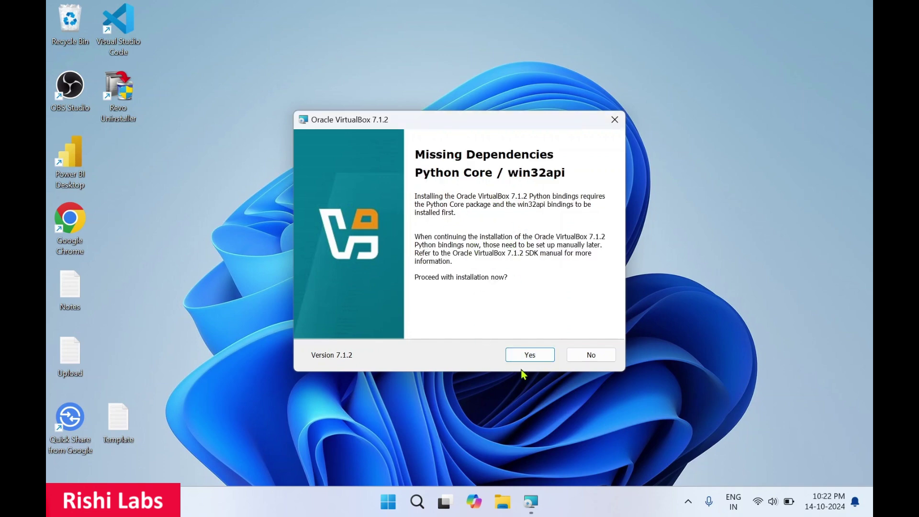
click(532, 358)
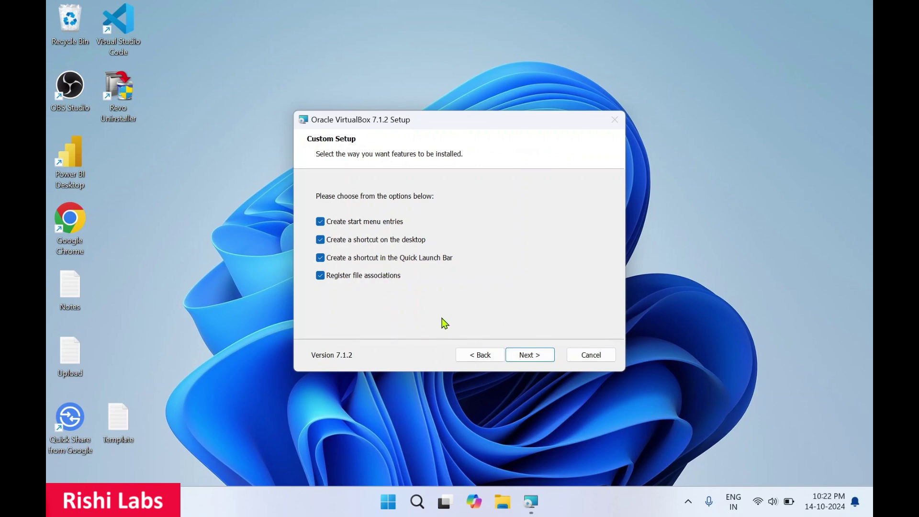
Install VirtualBox 7.1.2 with default shortcuts and finish with 'Start after installation' unchecked
click(540, 357)
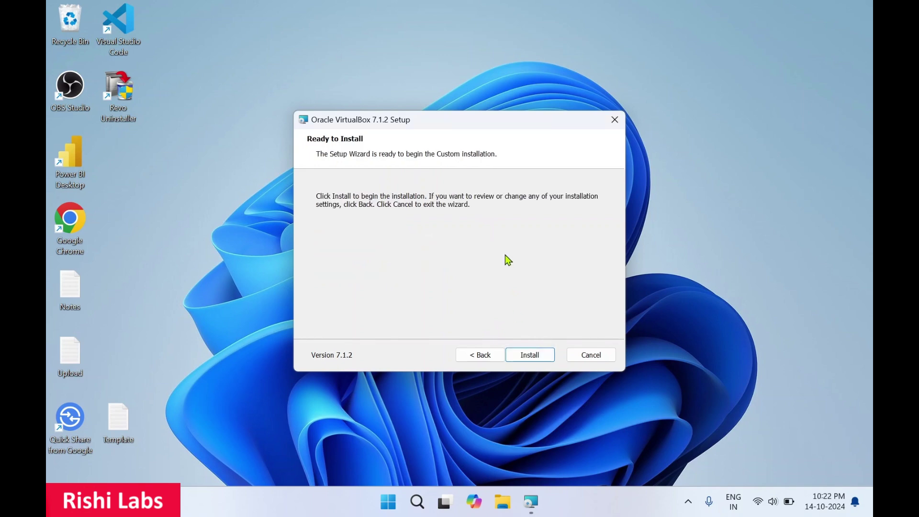
click(534, 365)
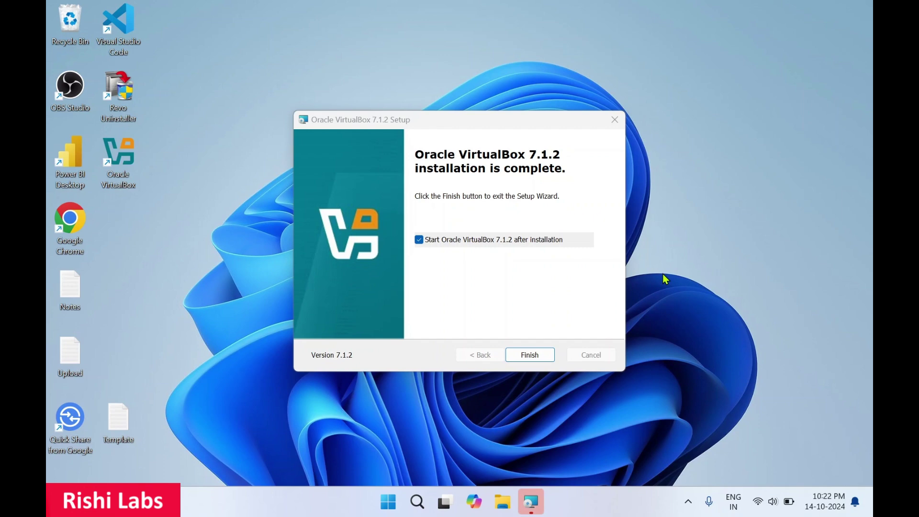
click(424, 244)
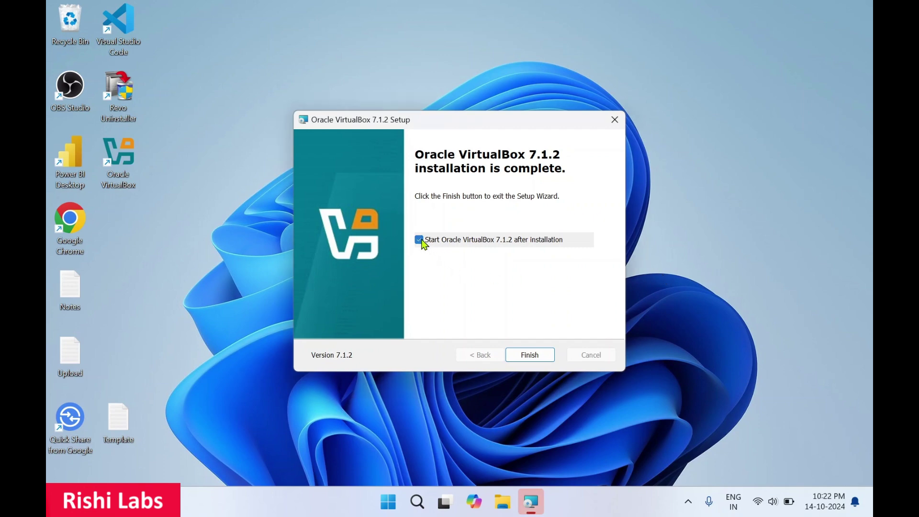
click(423, 243)
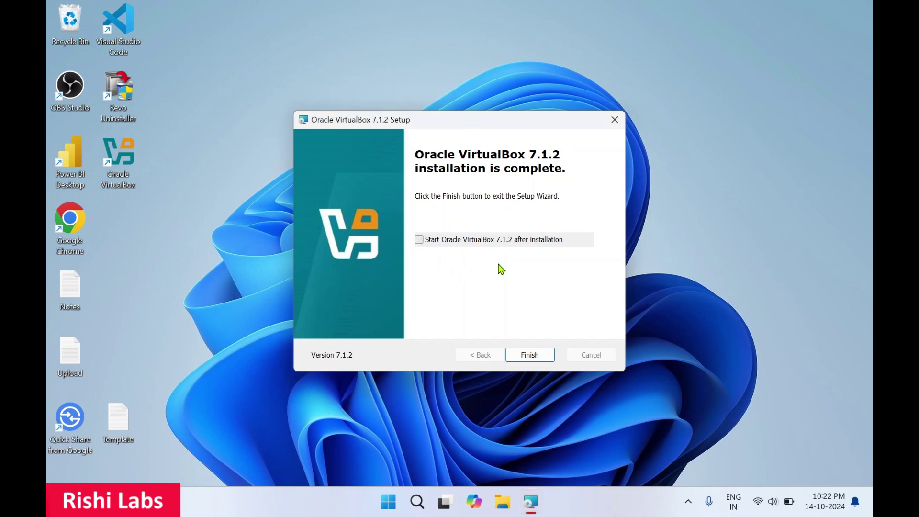
click(531, 355)
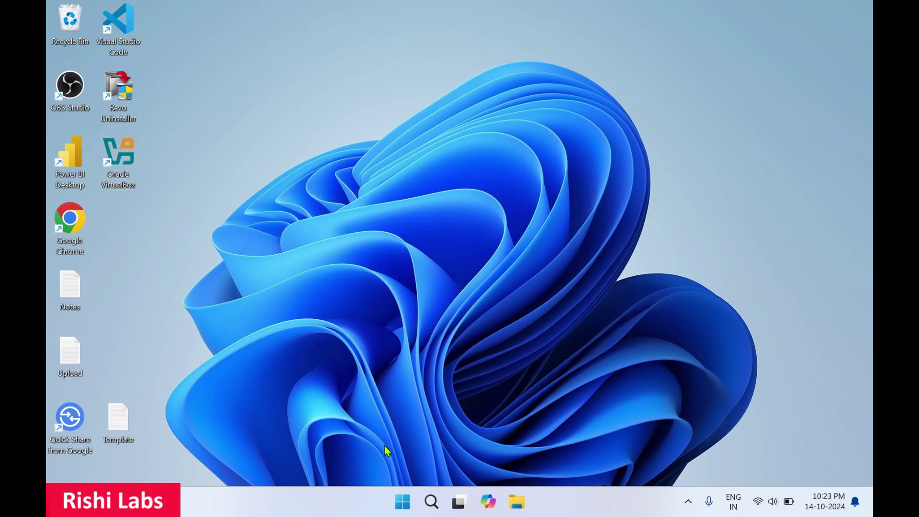
Search Start for 'virtual' to locate Oracle VirtualBox, then launch it from the desktop shortcut
click(404, 510)
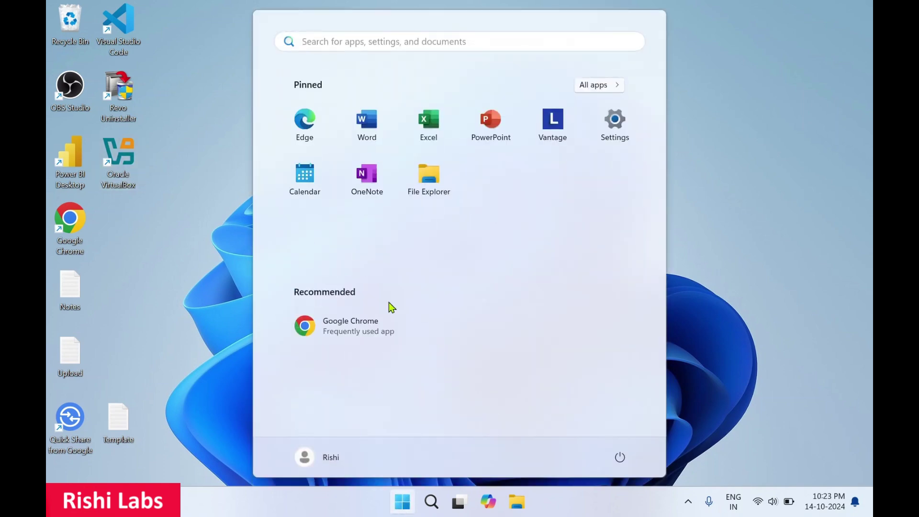
click(409, 48)
text(v)
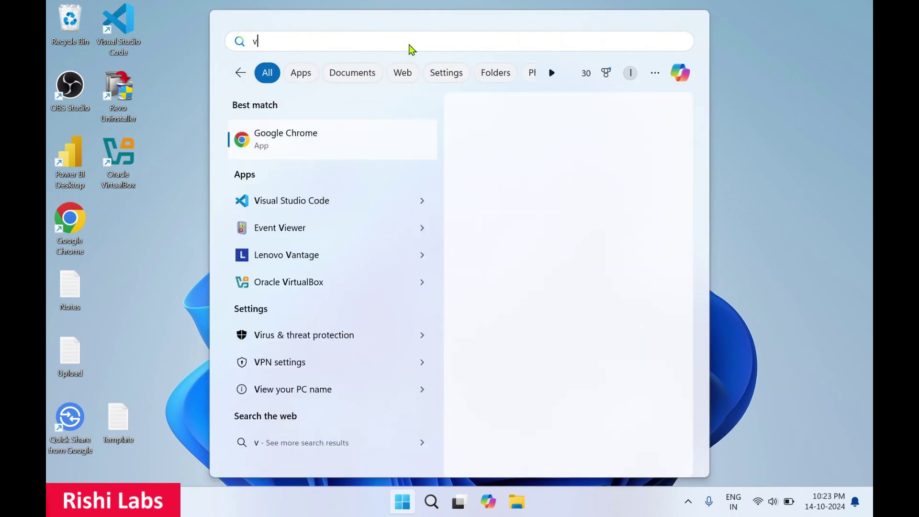
text(irtual)
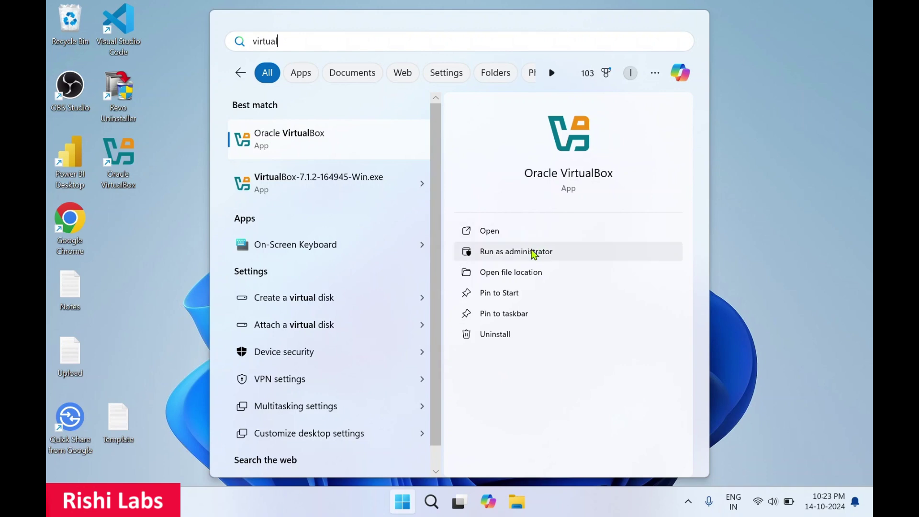
click(181, 231)
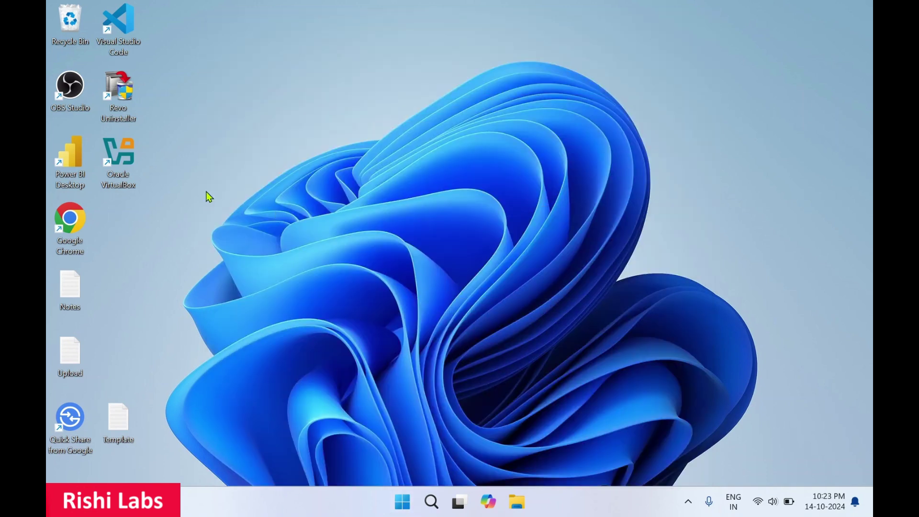
double_click(118, 162)
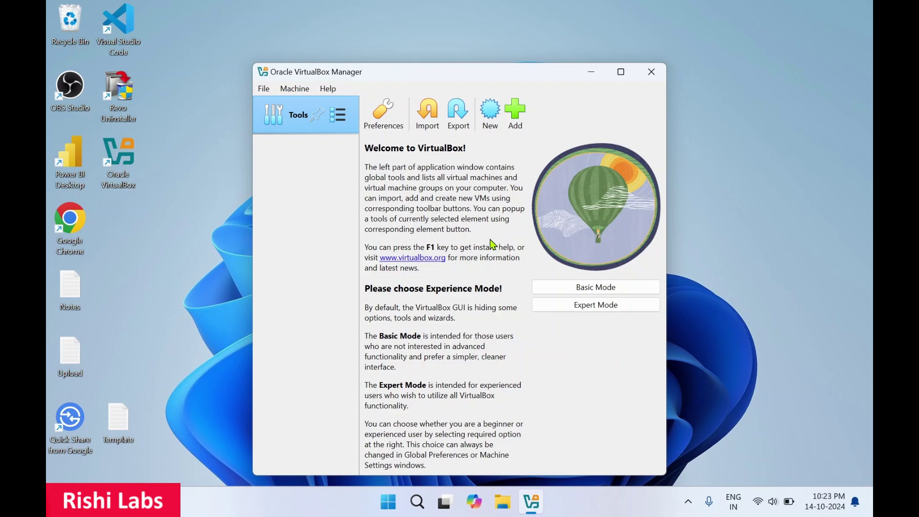
Maximize the VirtualBox Manager window, then drag it out and snap it back to full screen
click(621, 72)
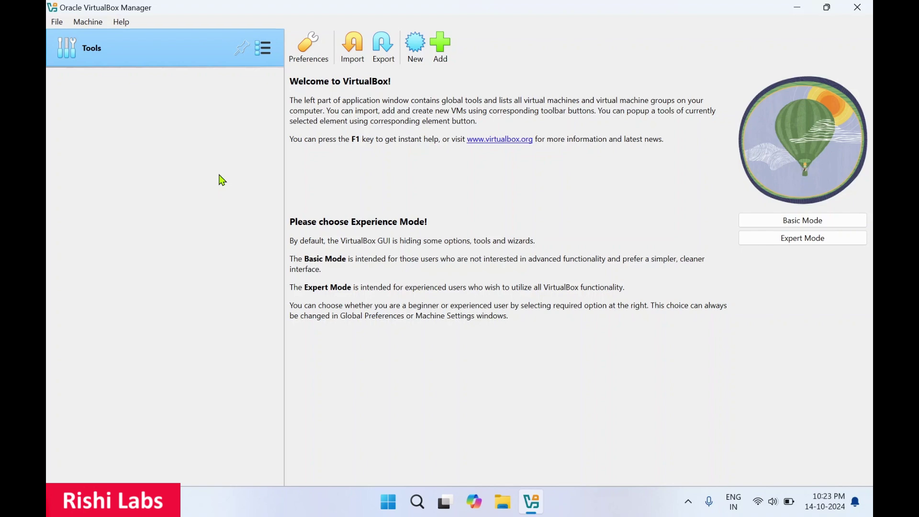
drag(482, 6, 500, 33)
drag(493, 34, 458, 2)
Review the Update, Language and Display preference pages unchanged, then start a new virtual machine
click(54, 23)
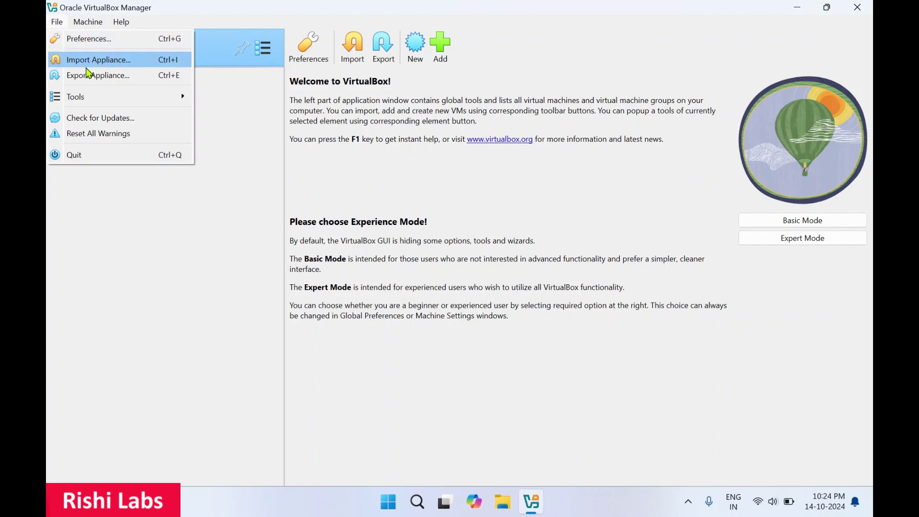
click(119, 40)
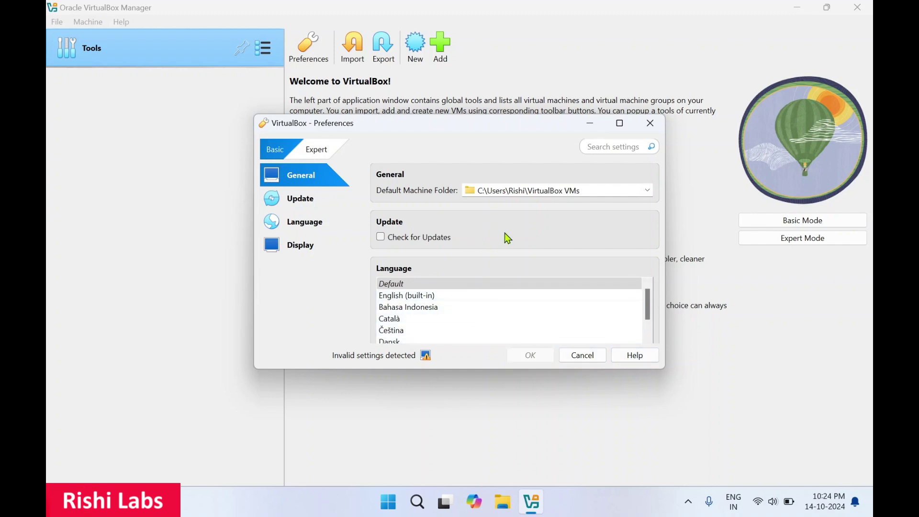
click(299, 205)
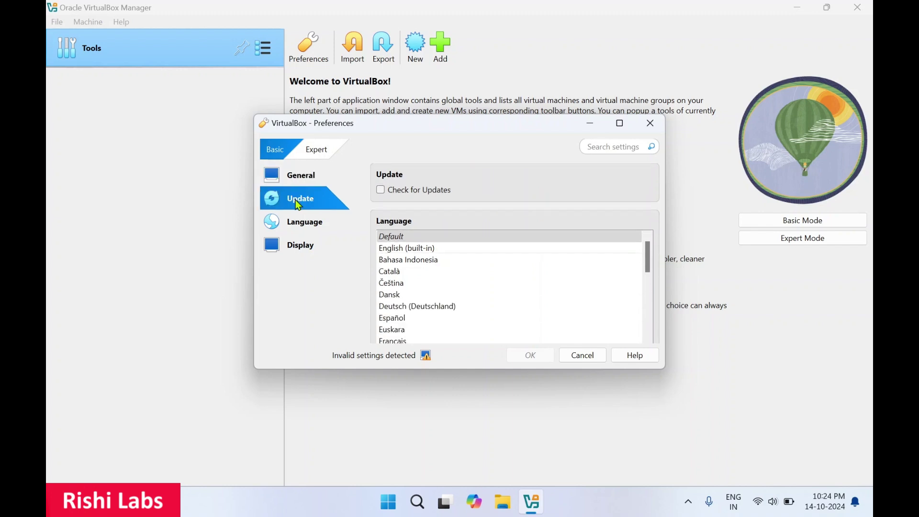
click(306, 225)
click(298, 246)
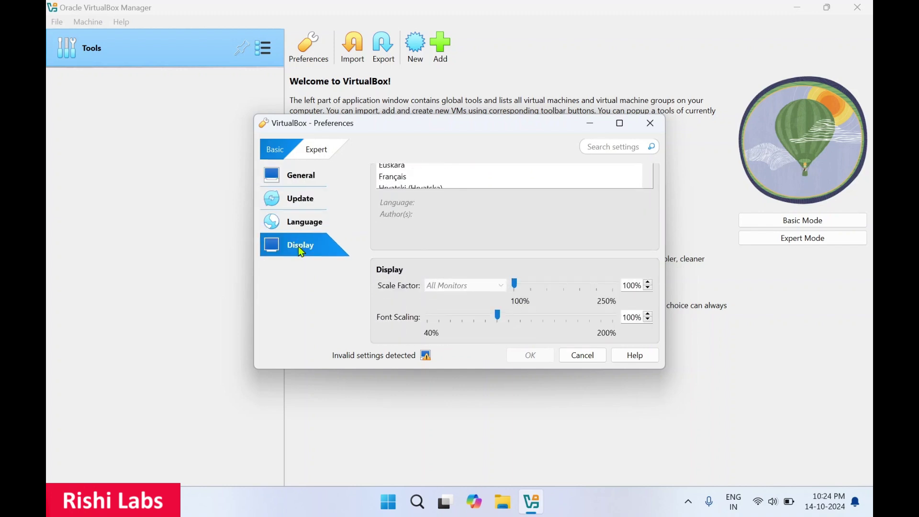
click(650, 123)
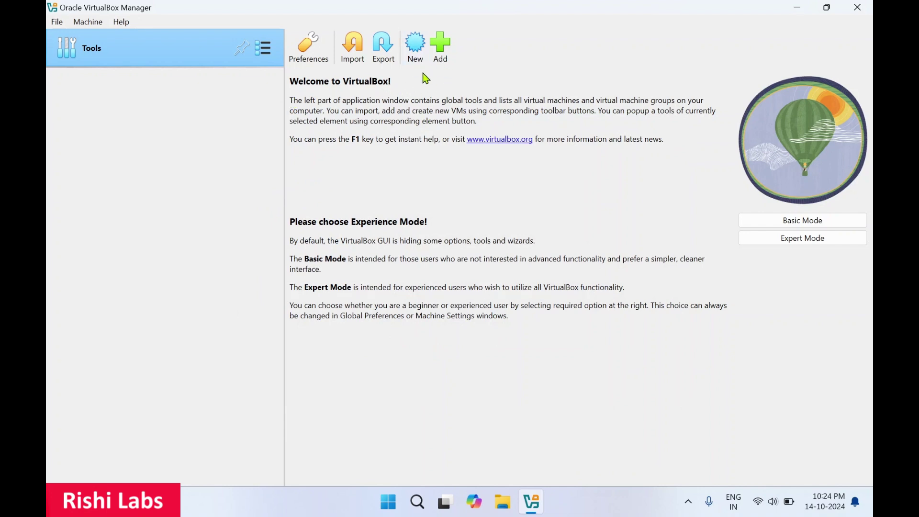
click(413, 56)
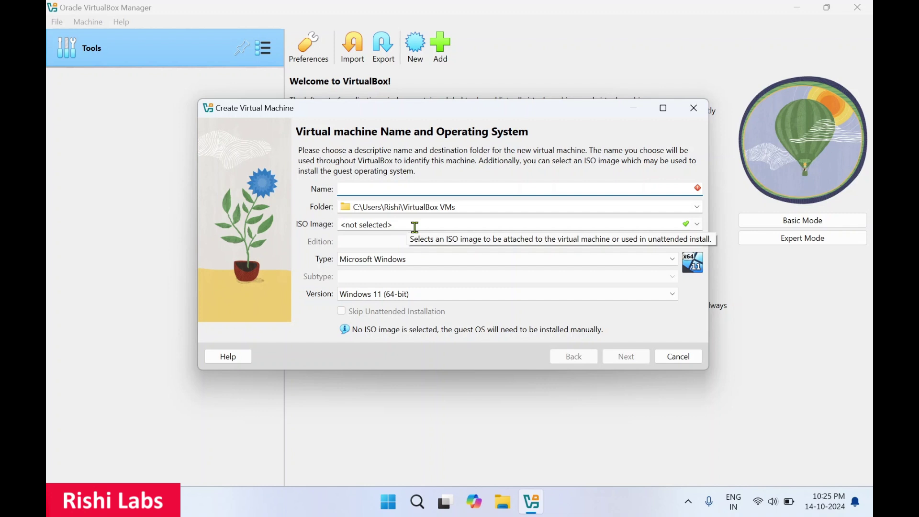
Check the Type and Version lists, keep Windows 11 (64-bit), then cancel and quit VirtualBox
click(673, 262)
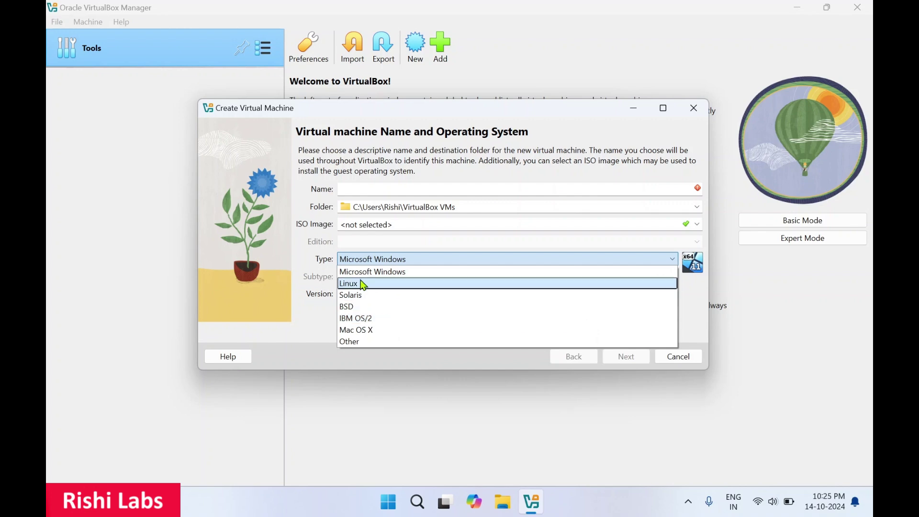
click(322, 266)
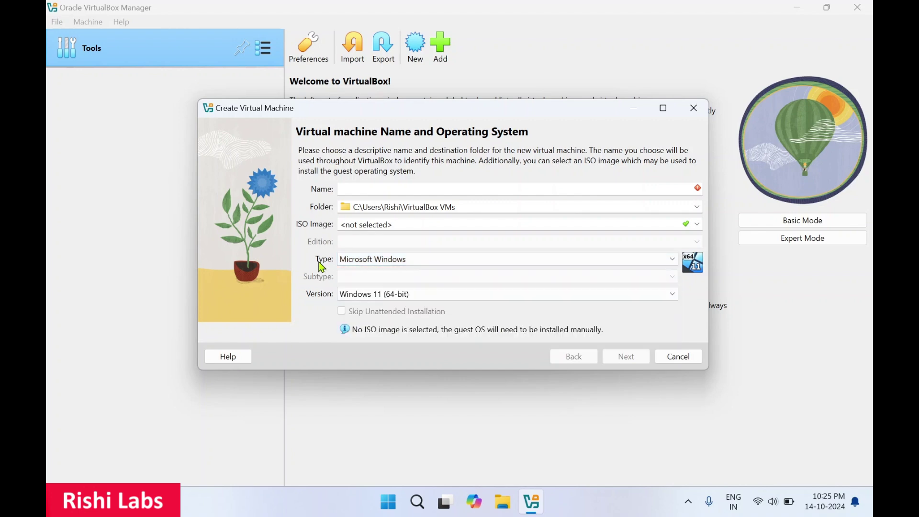
click(487, 295)
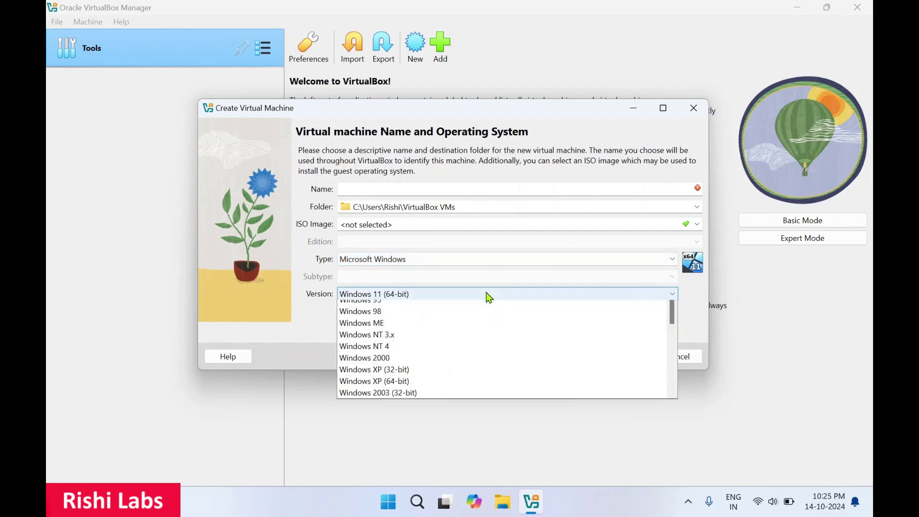
click(312, 293)
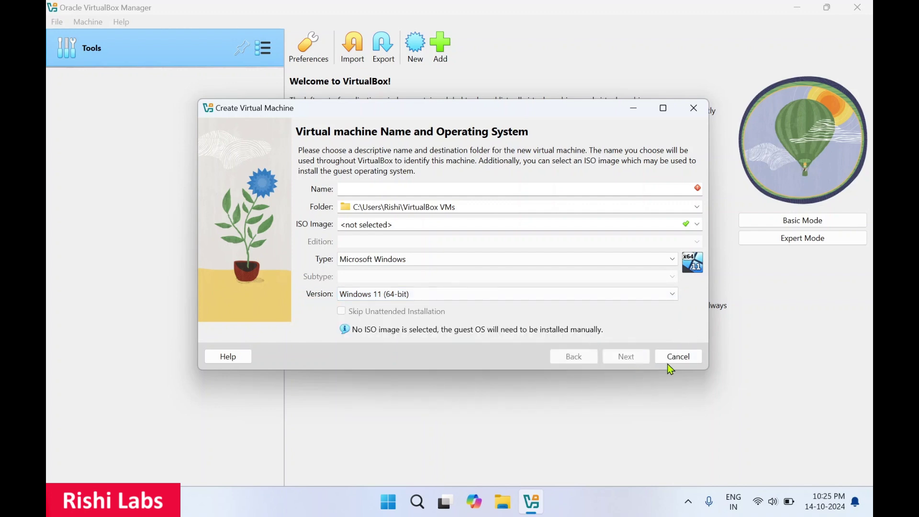
click(683, 357)
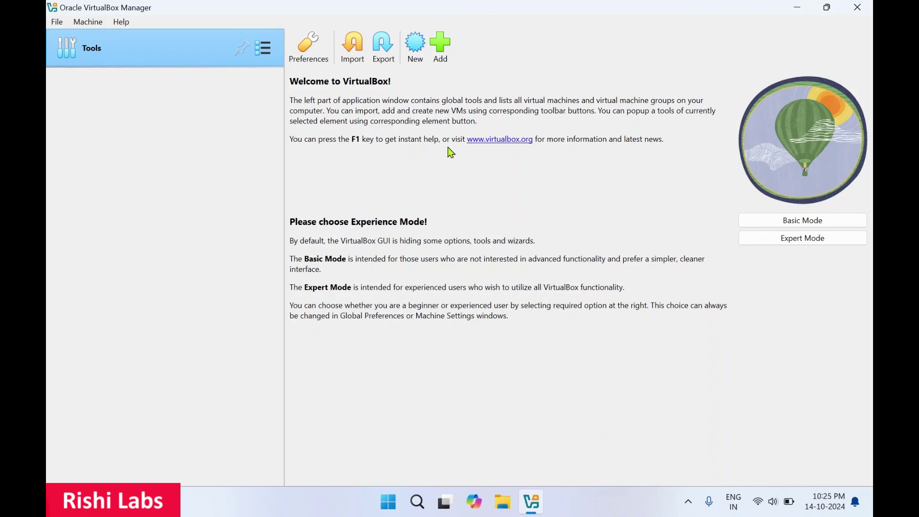
click(866, 13)
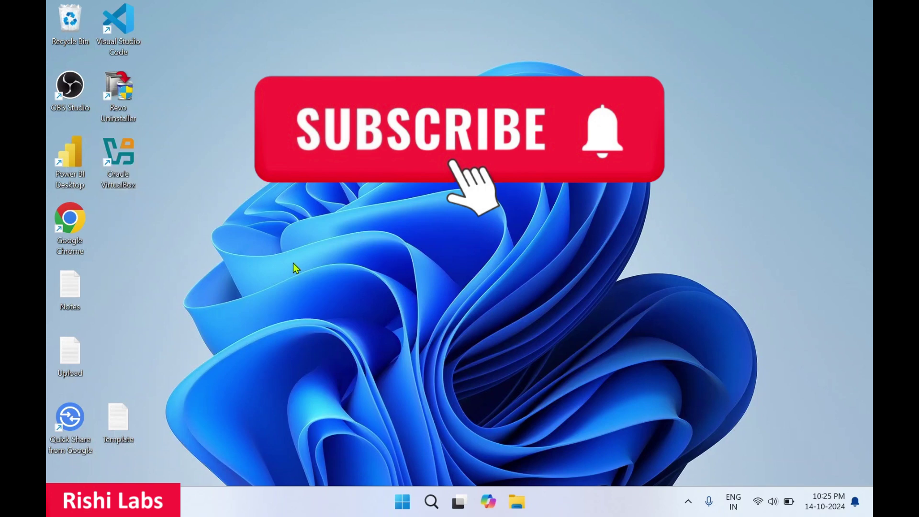